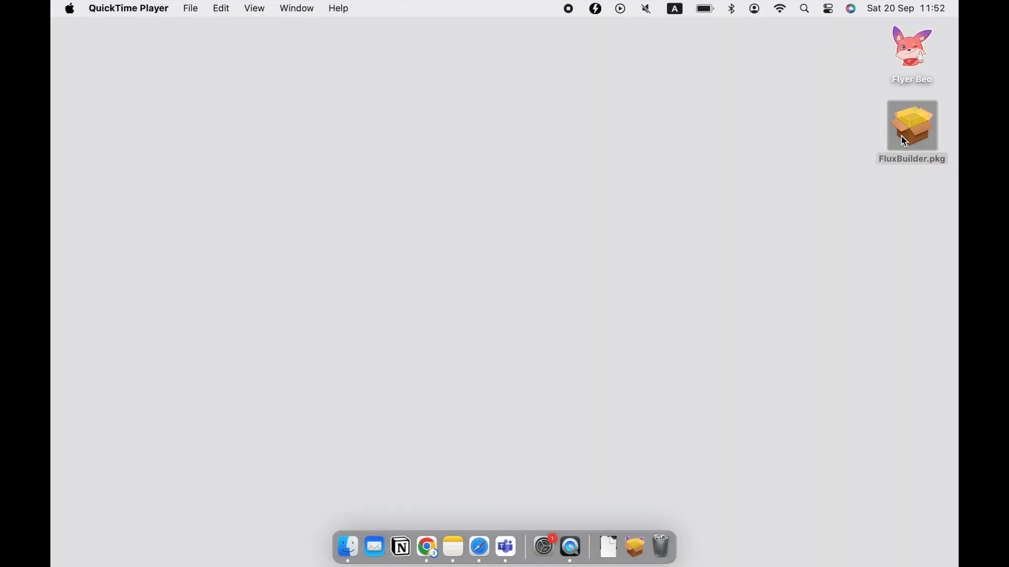
Step: Try to open the FluxBuilder.pkg installer on the desktop and dismiss the security warning without moving the package to the trash
left_click(901, 138)
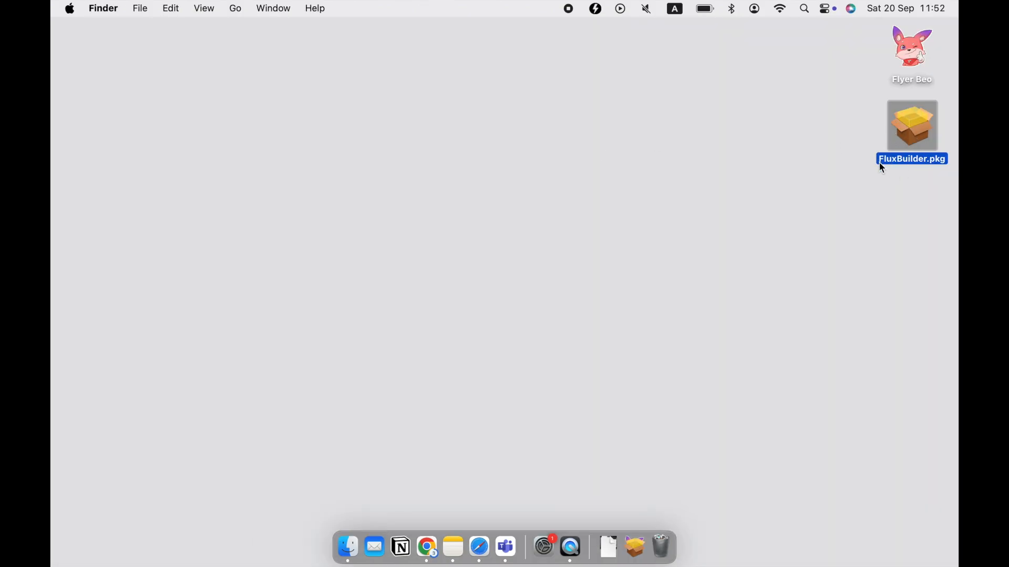
double_click(909, 134)
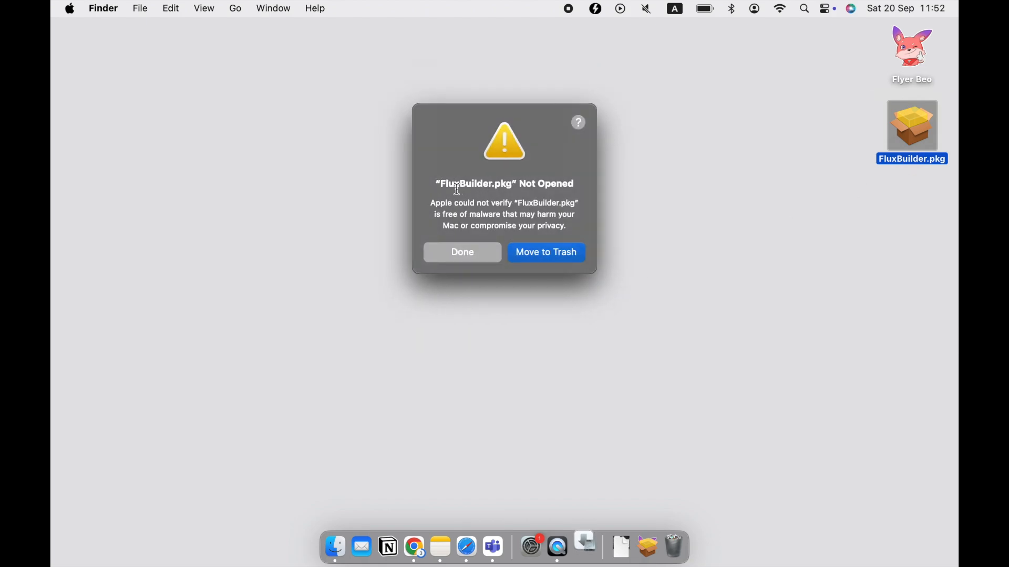
left_click_drag(455, 186, 557, 183)
left_click(558, 183)
left_click(463, 254)
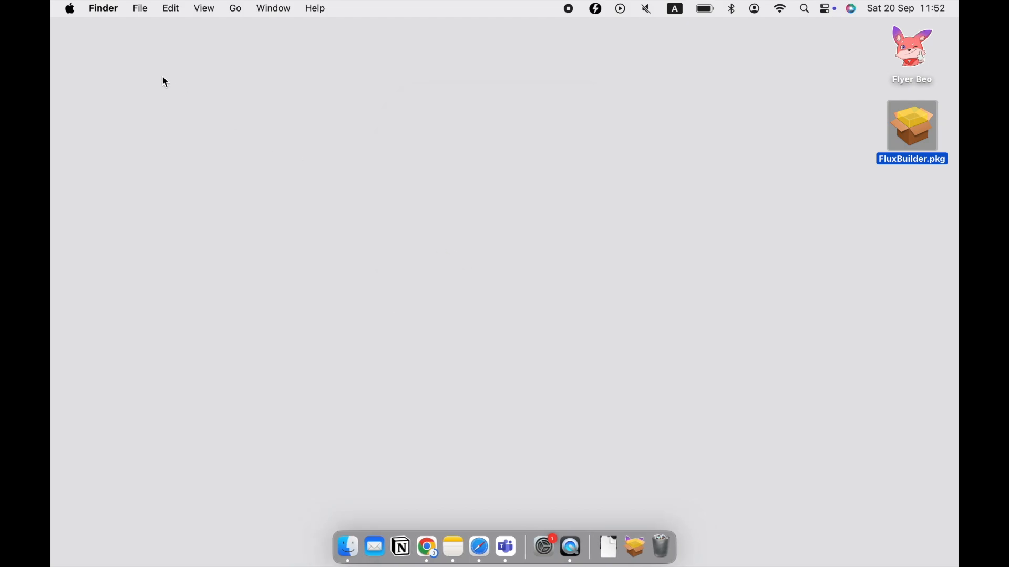
Step: Open the Mac's System Settings at the Security section of Privacy & Security
left_click(70, 9)
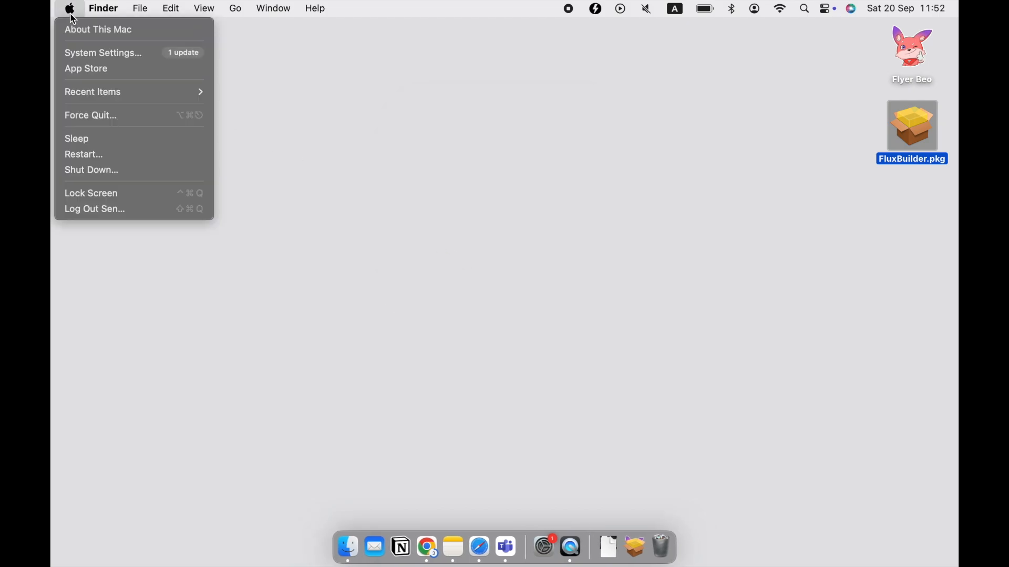
left_click(107, 58)
scroll(438, 350, "down", 3)
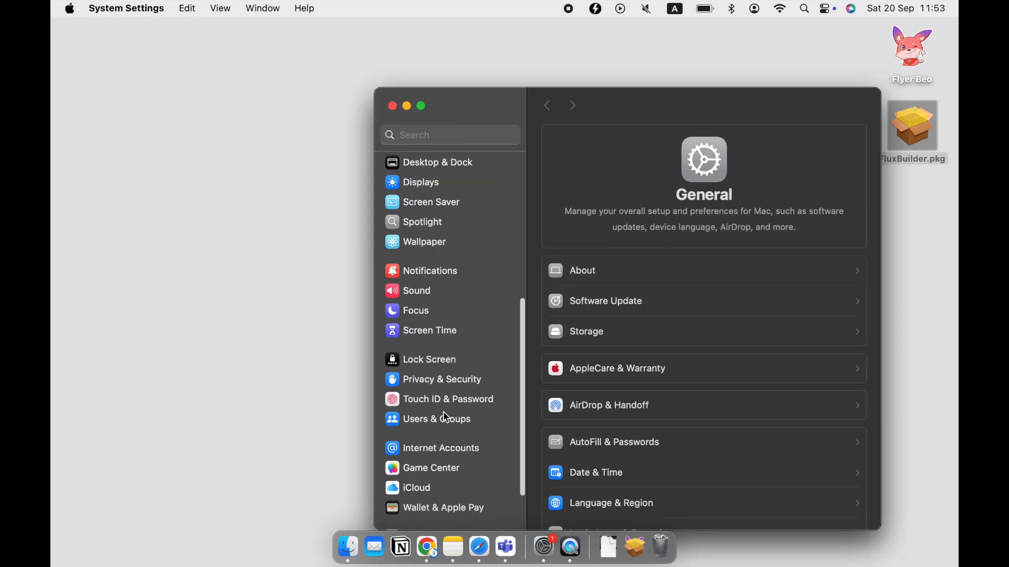
left_click(421, 381)
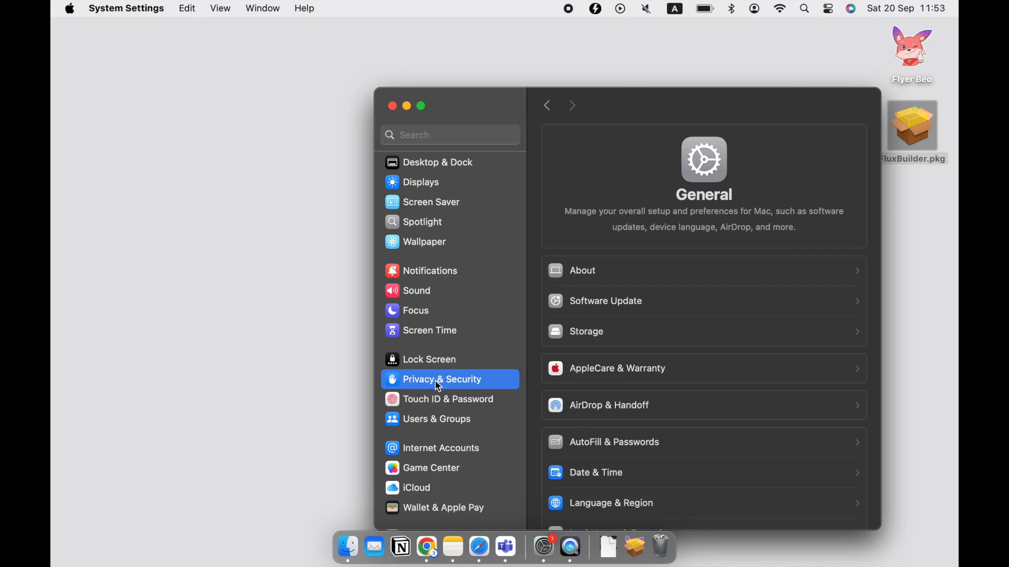
scroll(607, 409, "down", 15)
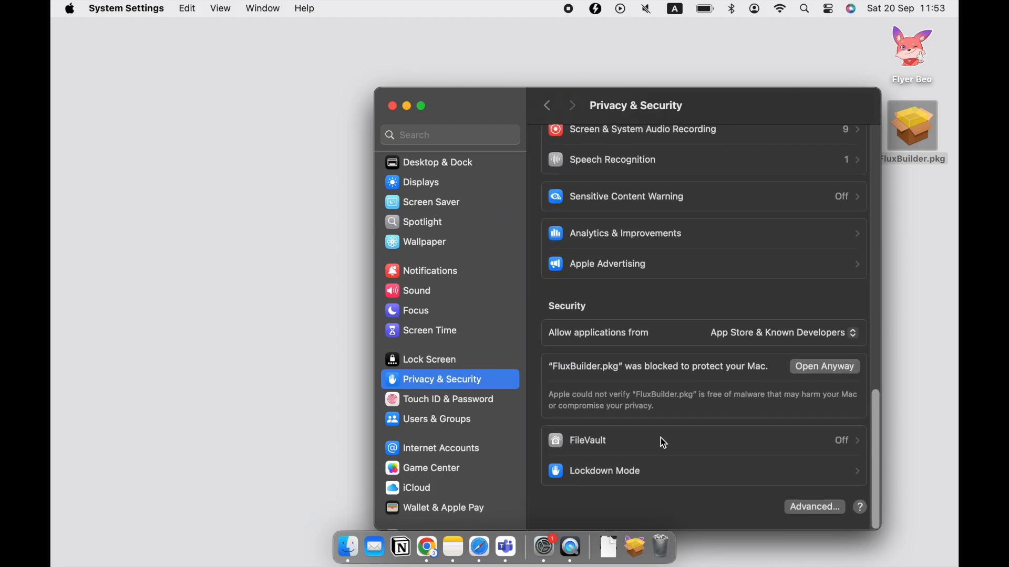
Step: Allow the blocked FluxBuilder.pkg to open anyway, authorizing it with the administrator password
left_click(828, 376)
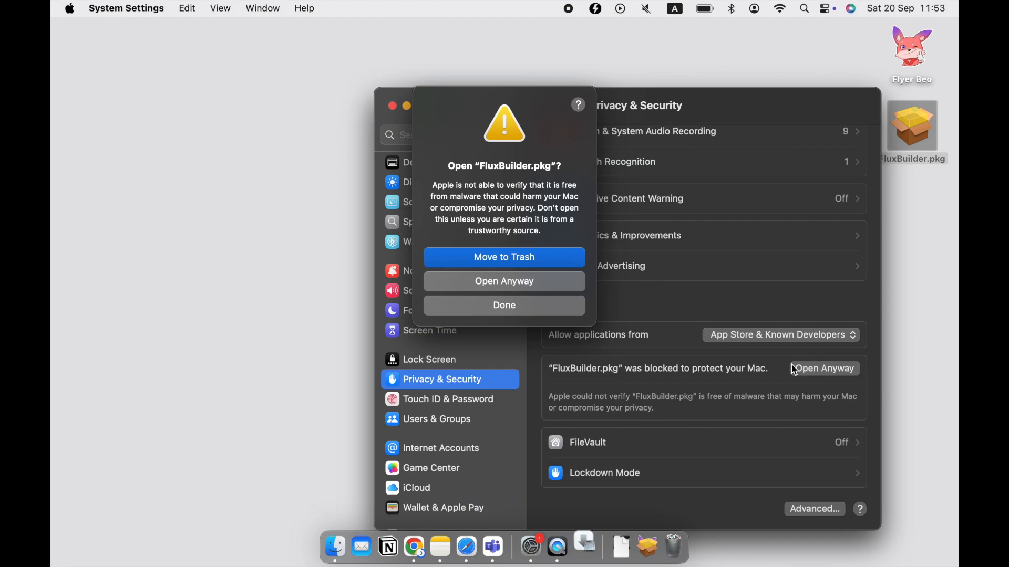
left_click(503, 289)
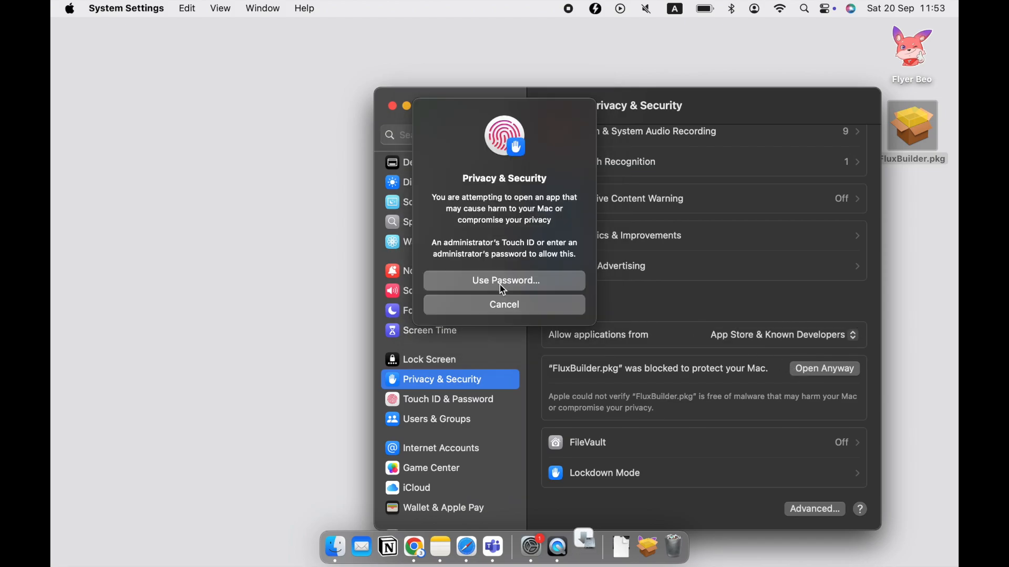
left_click(503, 282)
type("•••••")
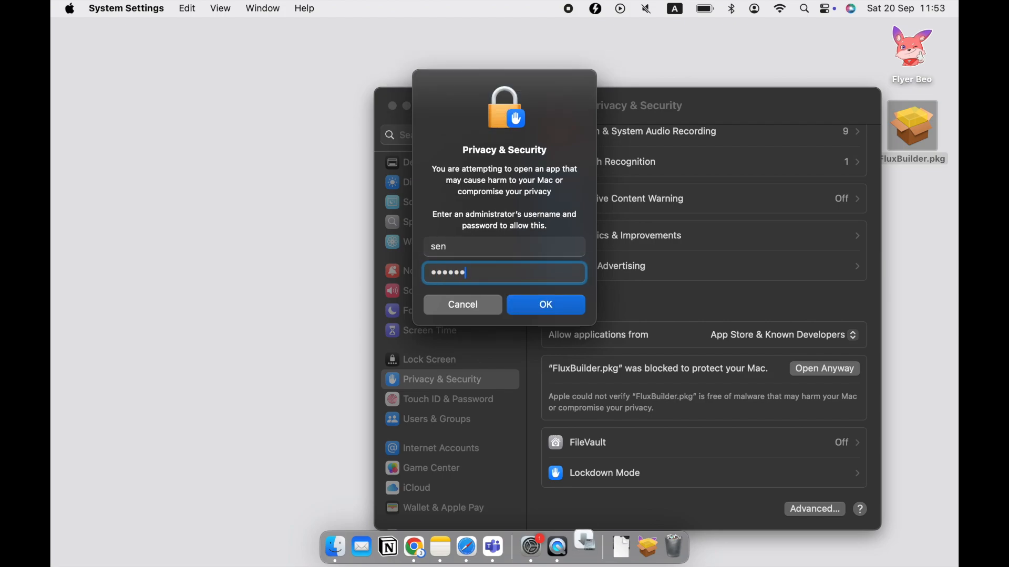
left_click(546, 310)
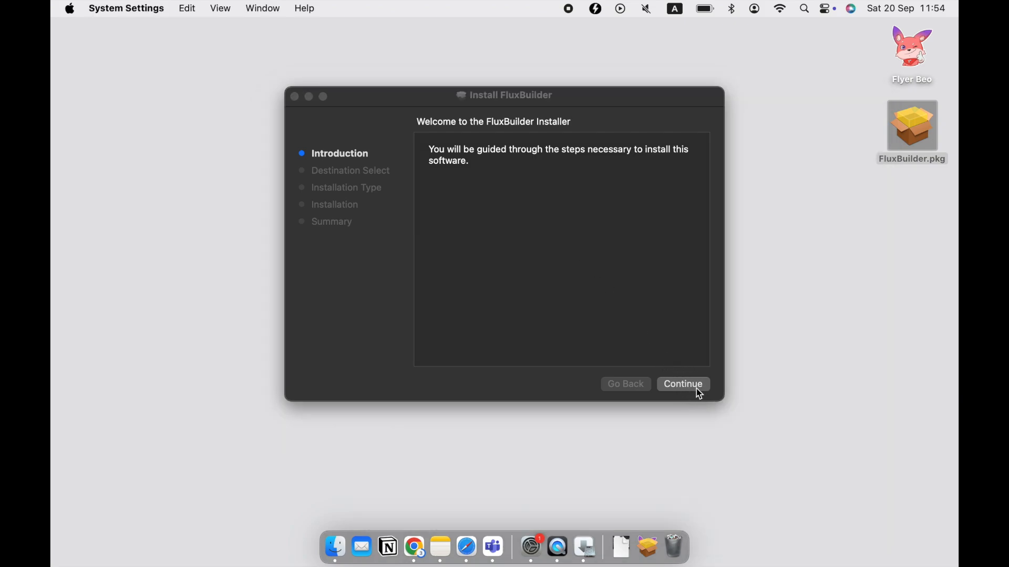
Step: Run the standard FluxBuilder installation on Macintosh HD, authorize it with the account password, and close the finished installer
left_click(687, 389)
left_click(687, 389)
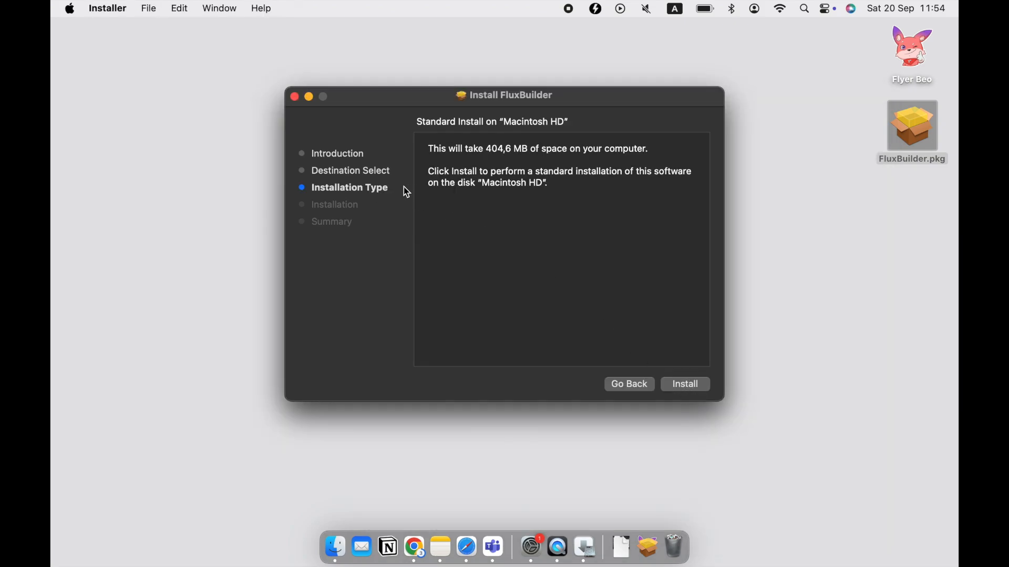
left_click(690, 389)
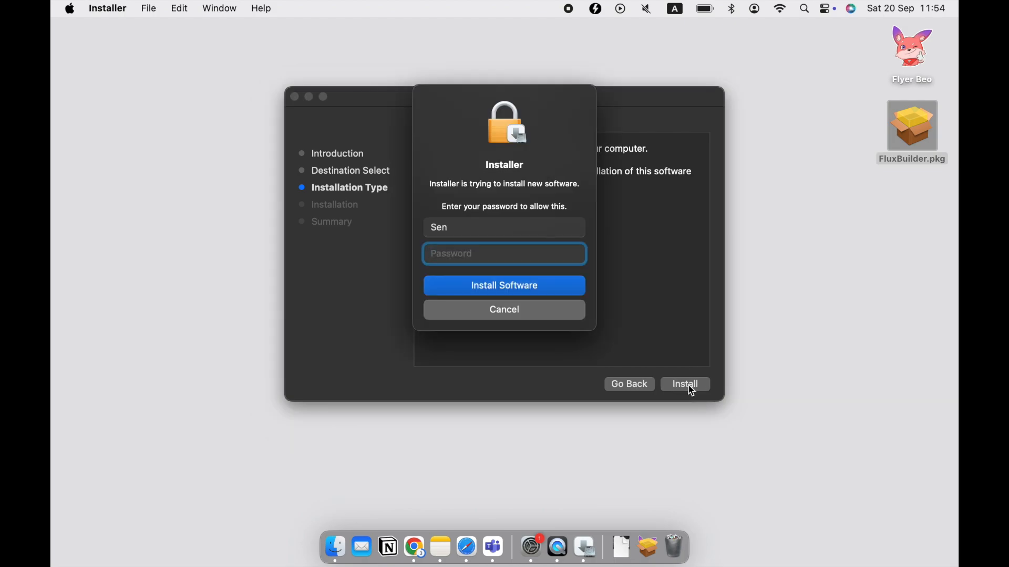
type("••")
left_click(518, 286)
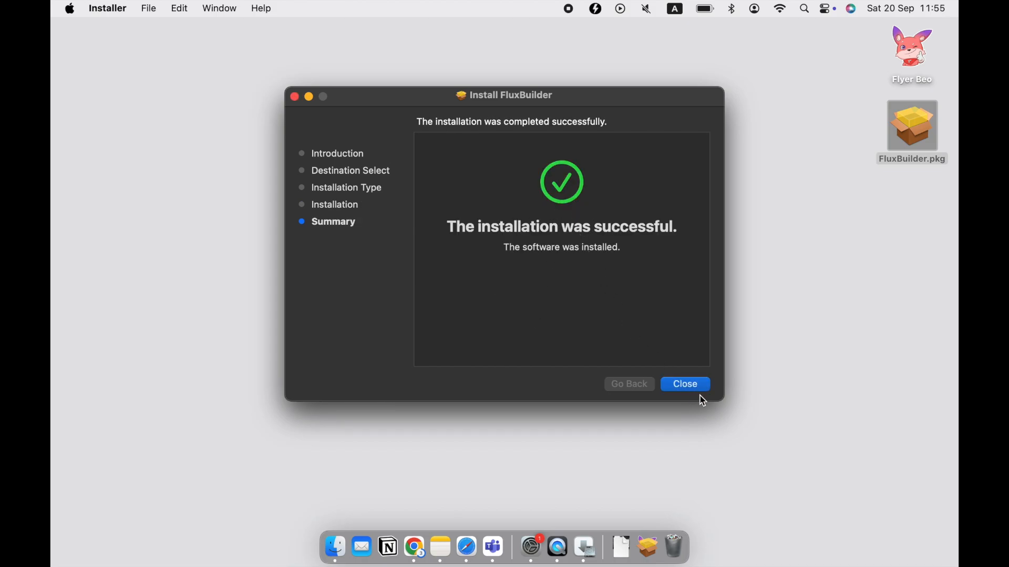
left_click(687, 388)
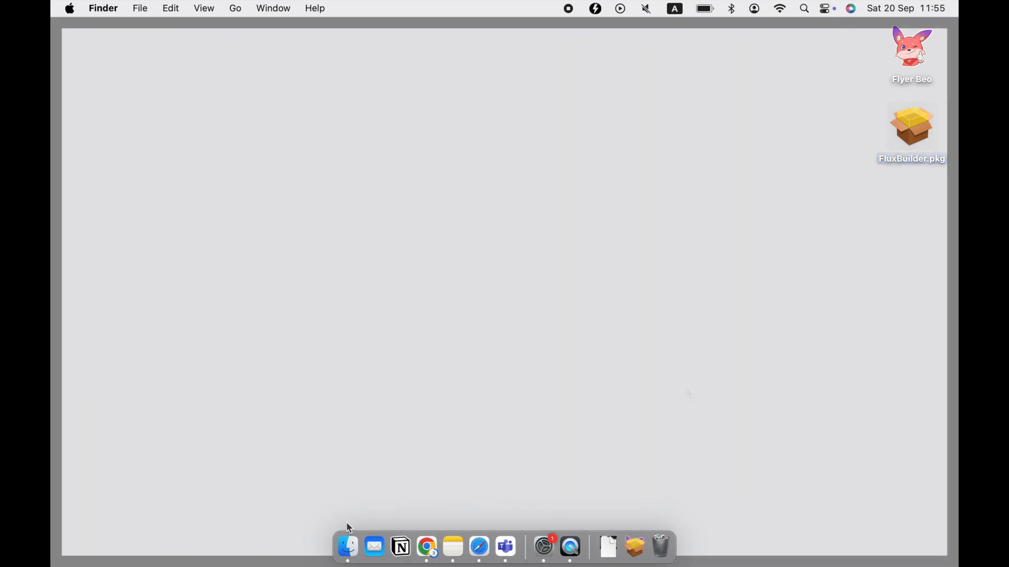
Step: Place a shortcut to FluxBuilder from the Applications folder on the desktop
left_click(352, 548)
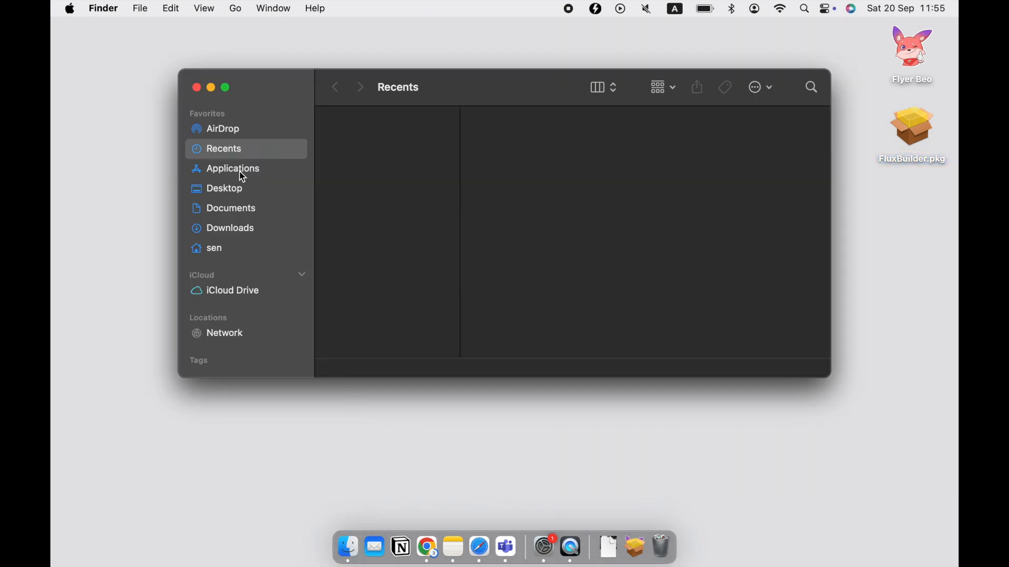
left_click(241, 169)
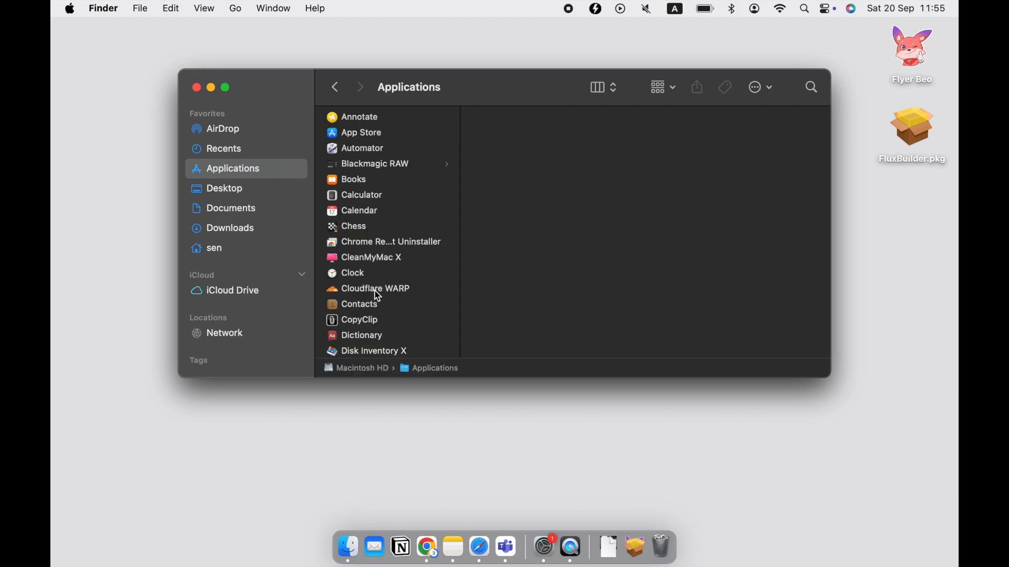
scroll(378, 297, "down", 5)
left_click(362, 286)
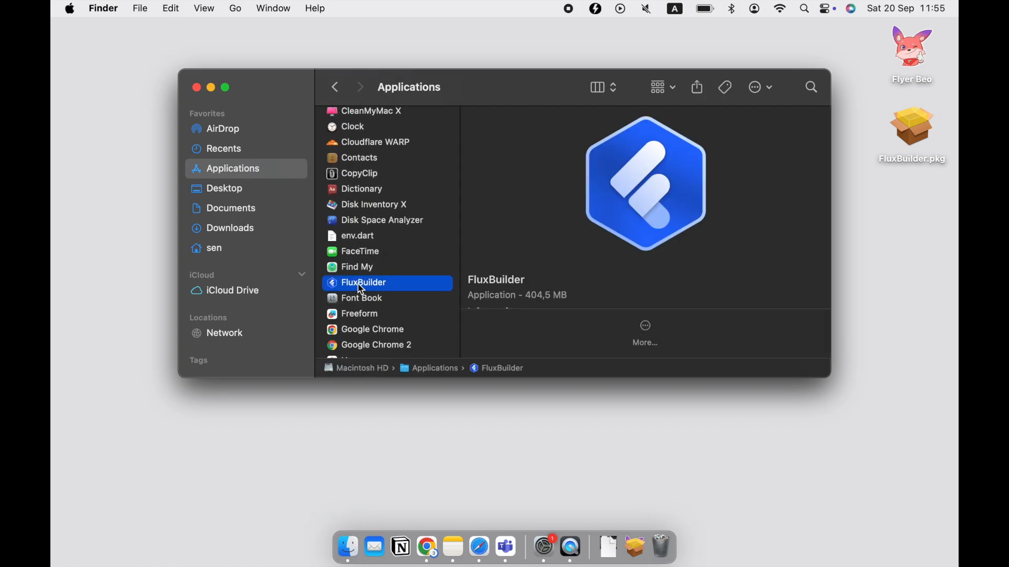
left_click_drag(361, 290, 917, 252)
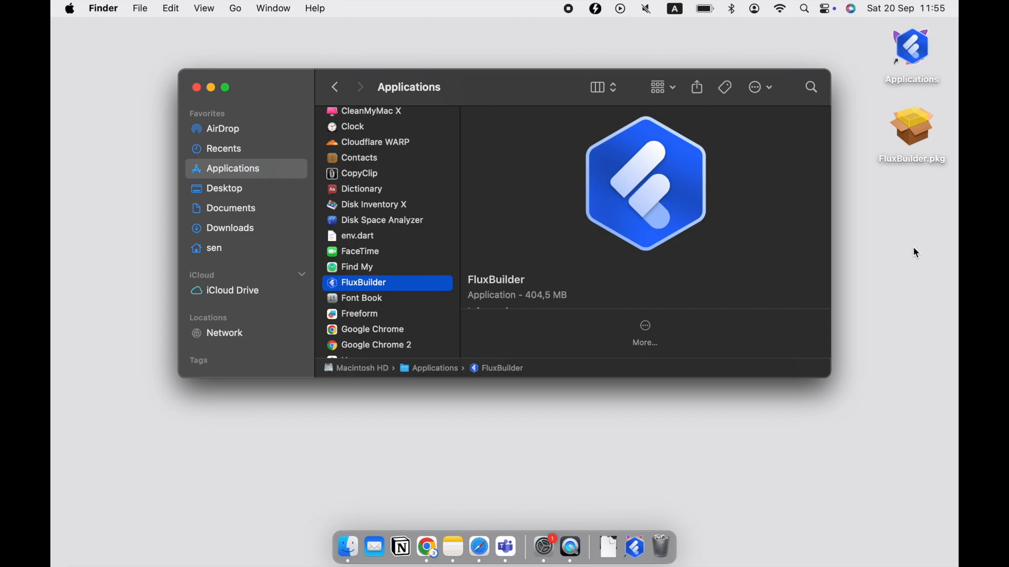
Step: Launch FluxBuilder from its desktop shortcut and start creating a new app
key("F11")
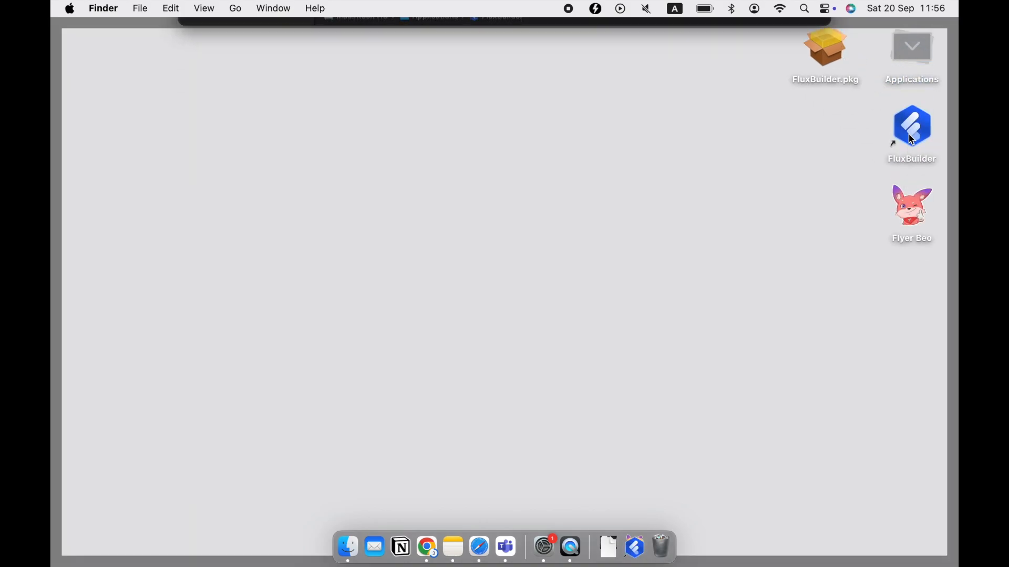
left_click(915, 137)
double_click(915, 136)
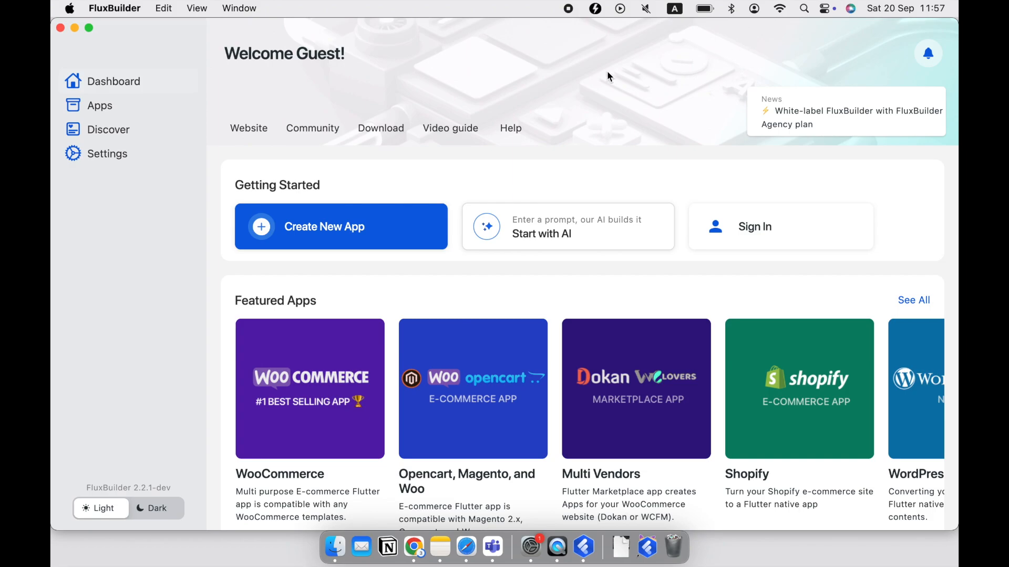
left_click(333, 226)
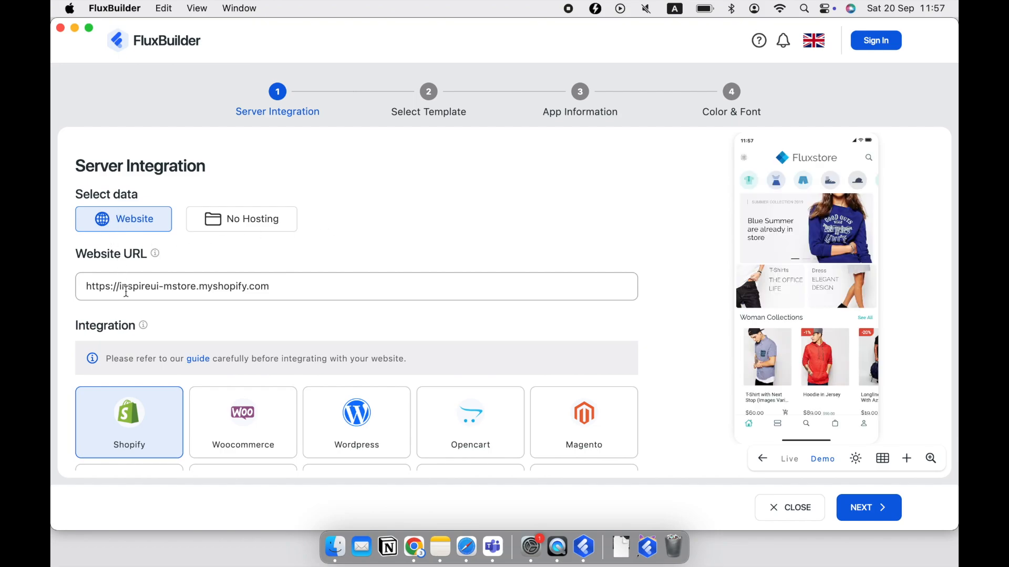
left_click_drag(121, 286, 293, 285)
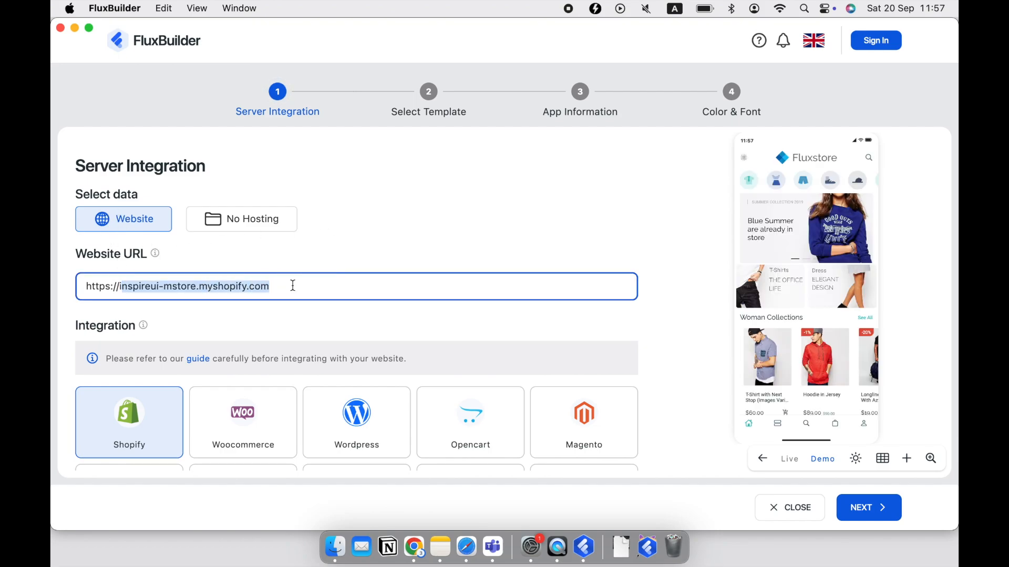
type("i")
key("BackSpace")
type("y")
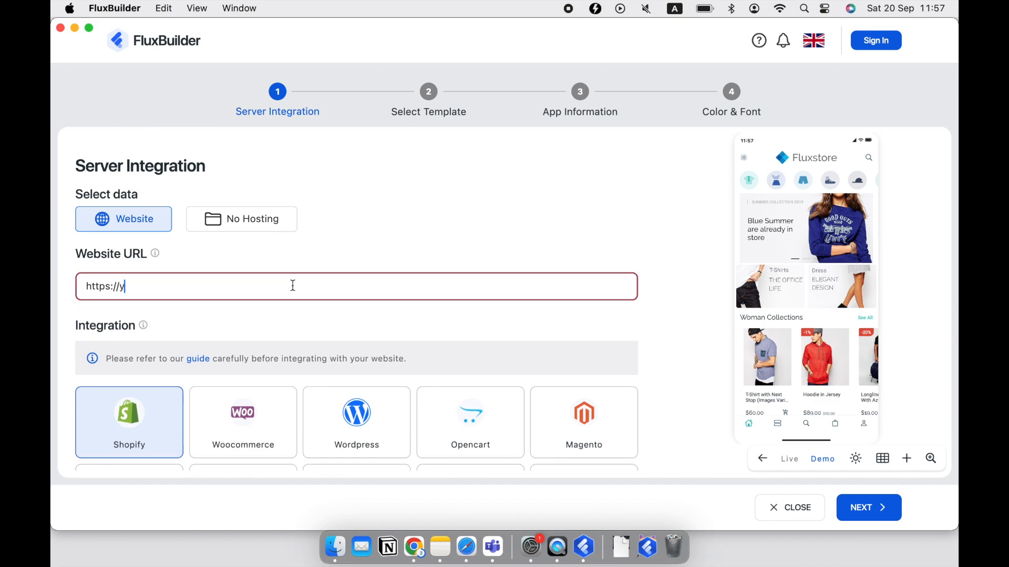
type("ourwebsiteurl")
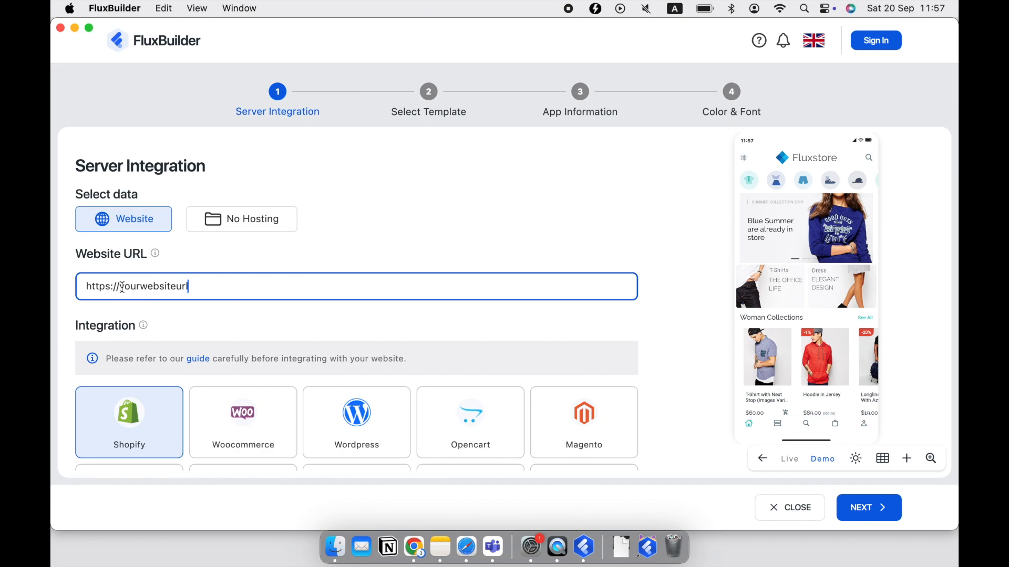
Step: Review the website integration platforms, access token and troubleshooting settings, and switch the app's data source to No Hosting
scroll(233, 329, "down", 3)
scroll(232, 329, "down", 3)
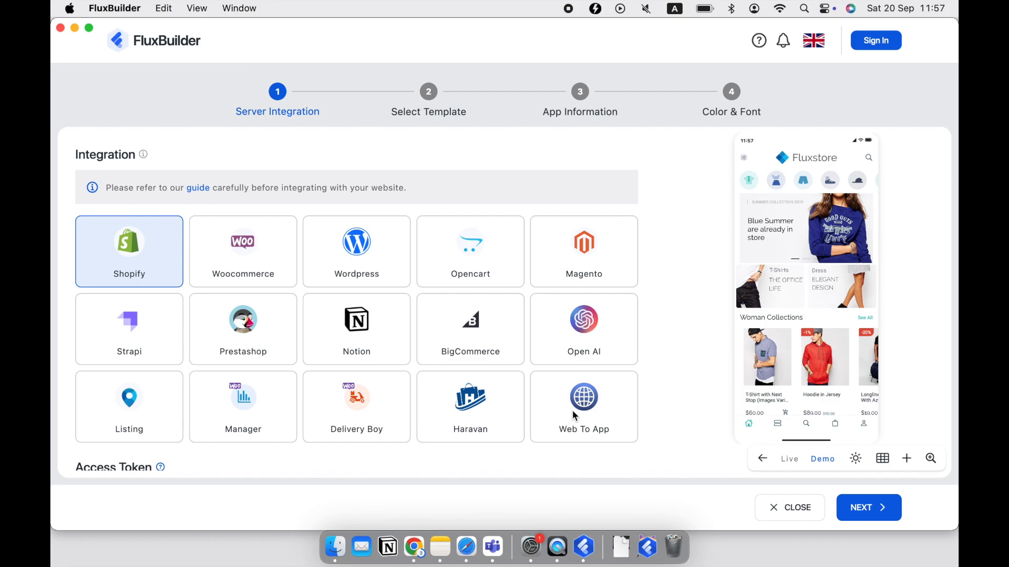
scroll(572, 410, "down", 5)
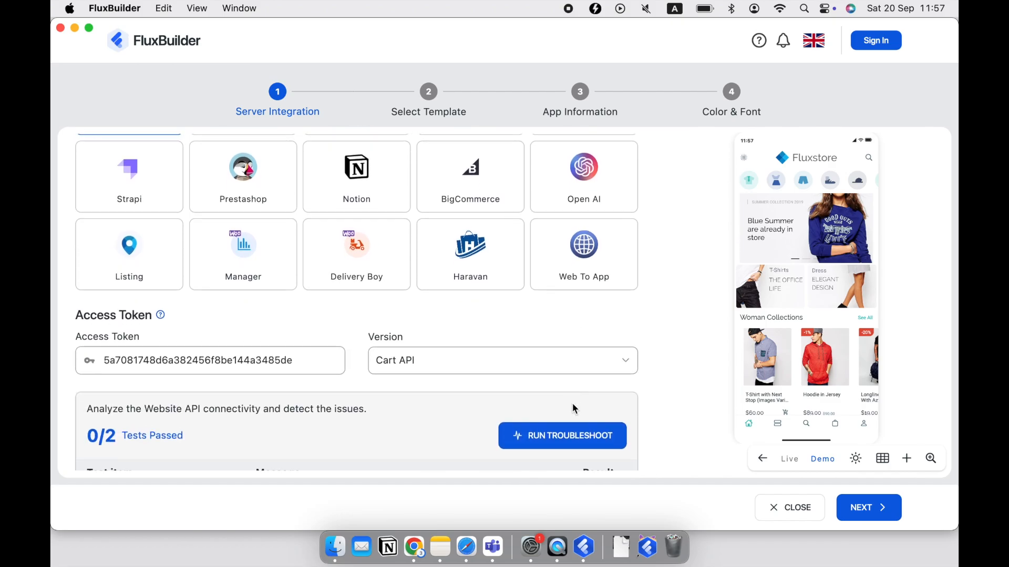
scroll(573, 405, "down", 1)
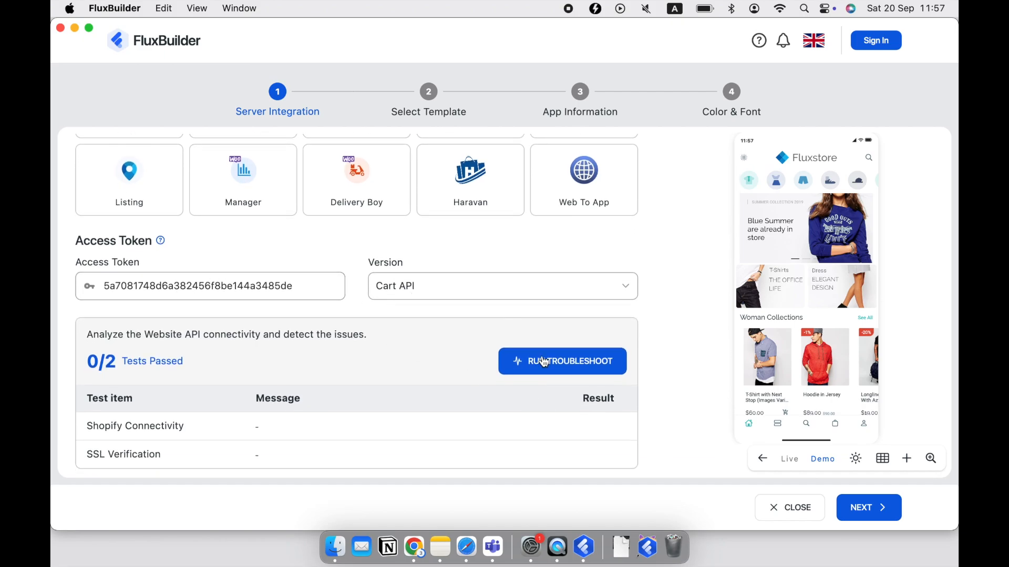
scroll(579, 374, "up", 8)
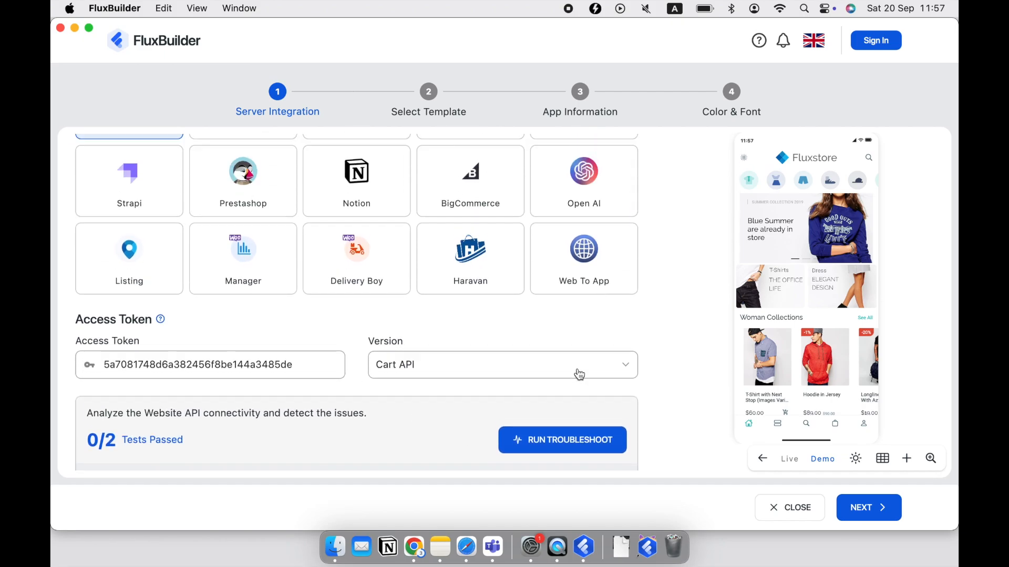
scroll(578, 368, "up", 2)
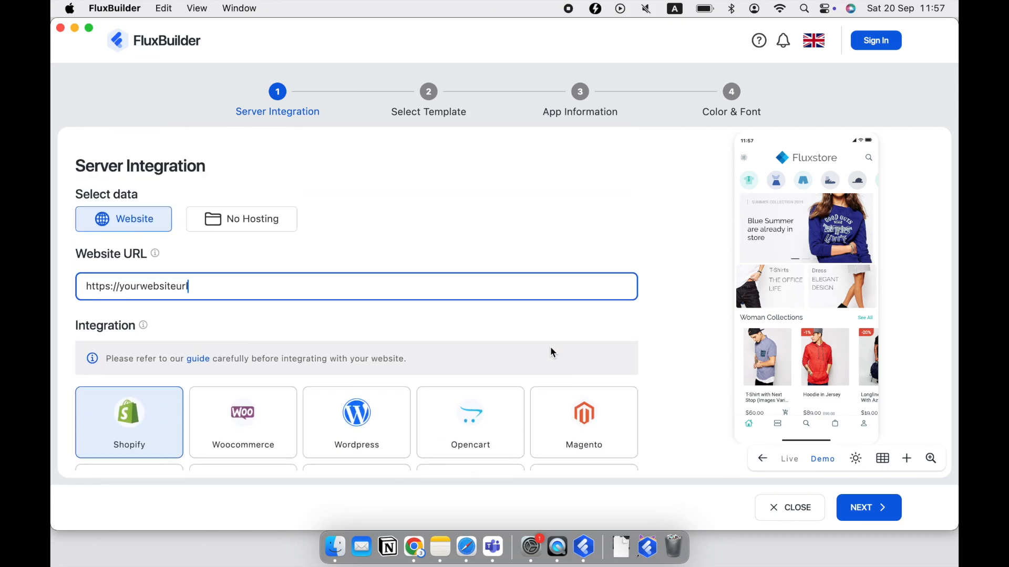
left_click(248, 228)
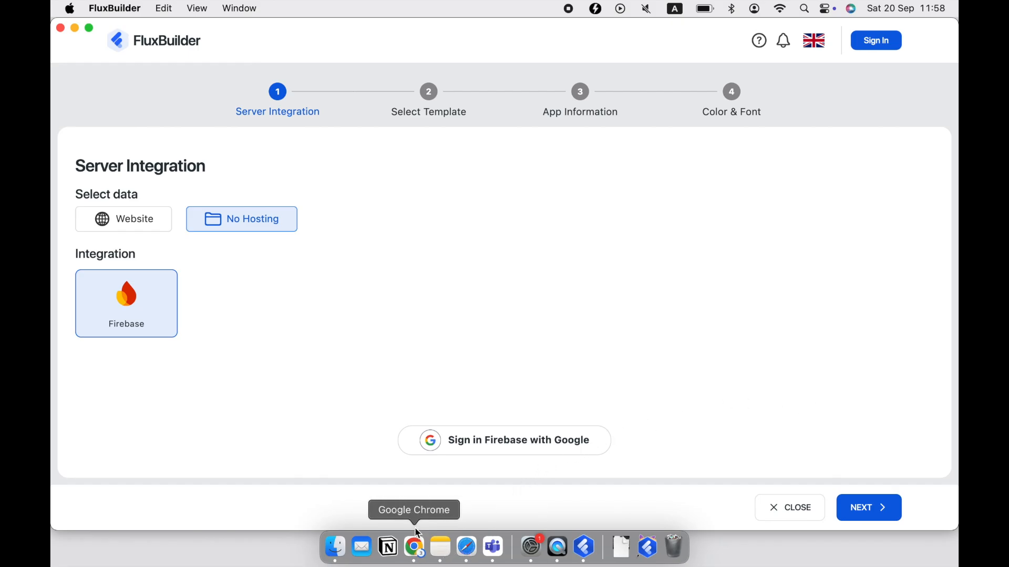
Step: Switch to Google Chrome and start creating a new app on web.fluxbuilder.com
left_click(417, 553)
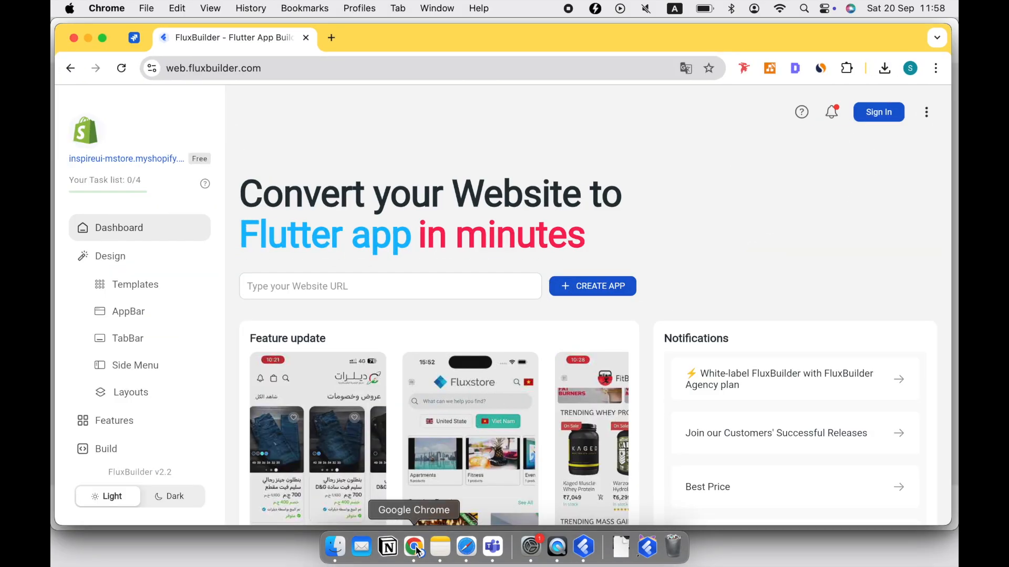
left_click(275, 69)
left_click(222, 68)
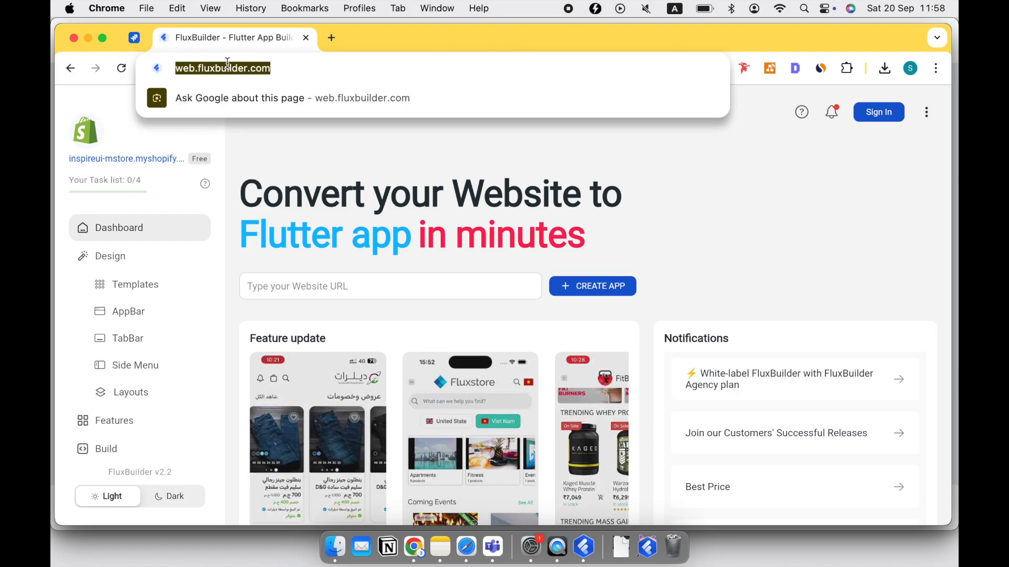
left_click(652, 157)
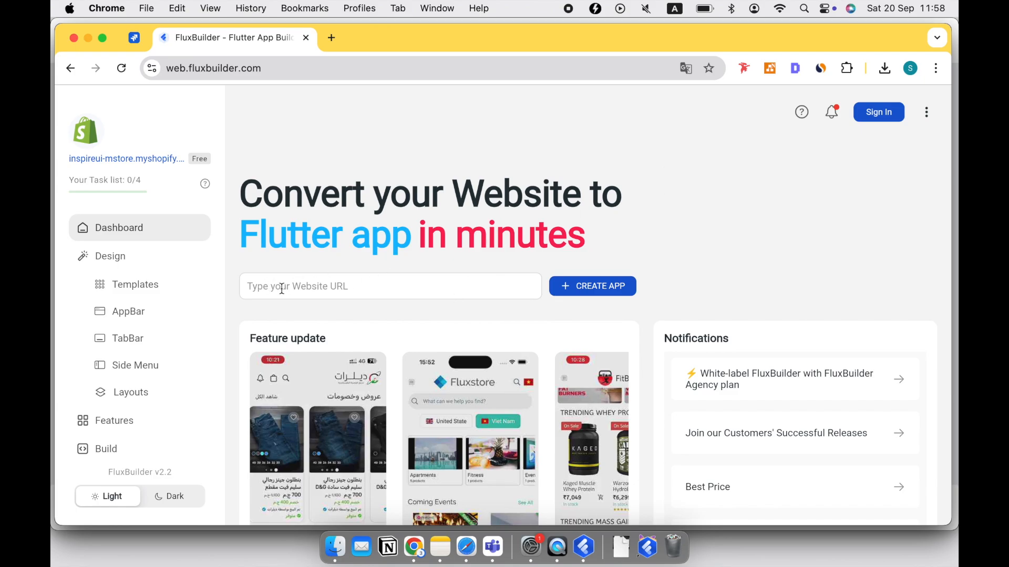
left_click(602, 289)
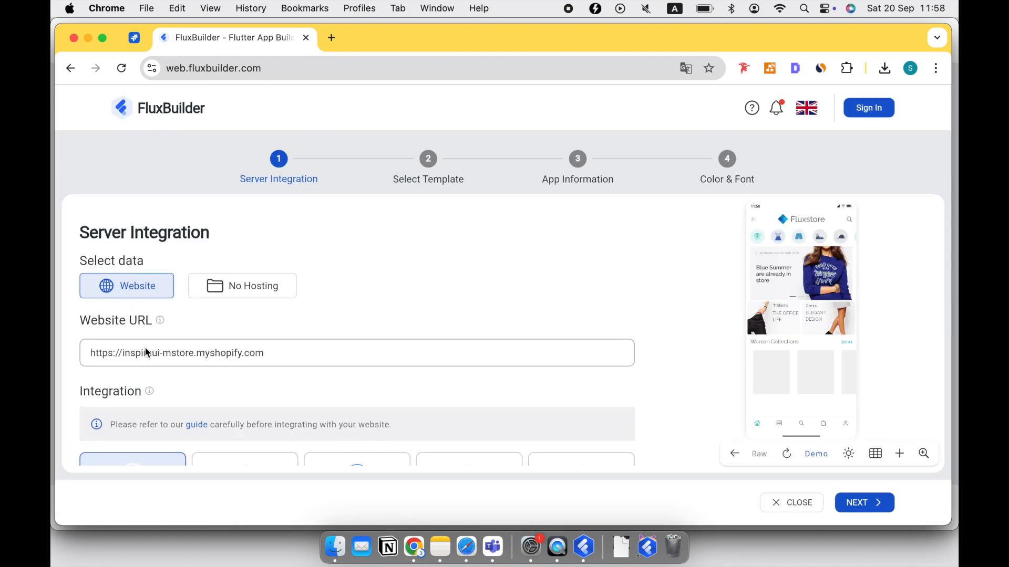
left_click_drag(126, 353, 295, 352)
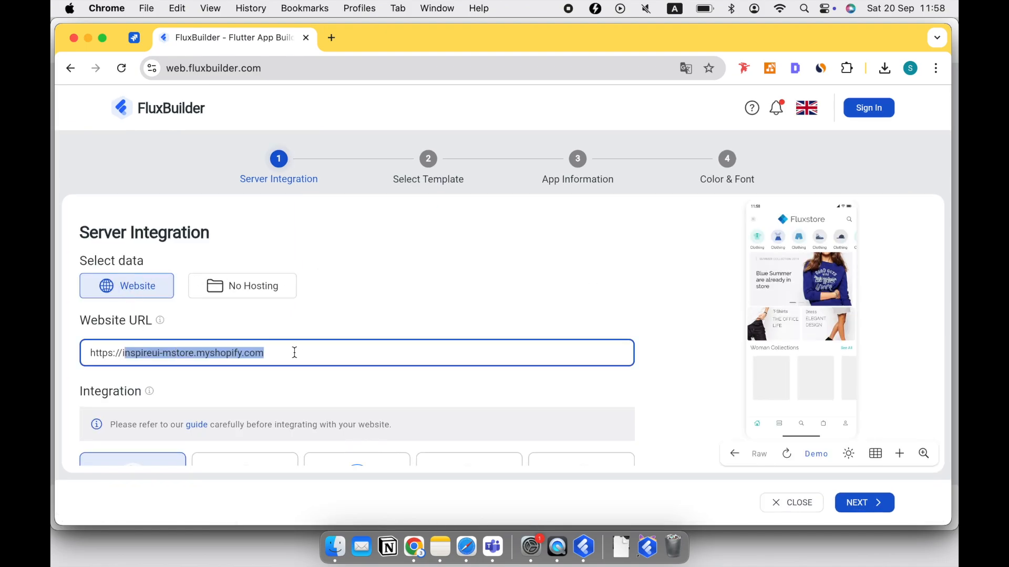
key("BackSpace")
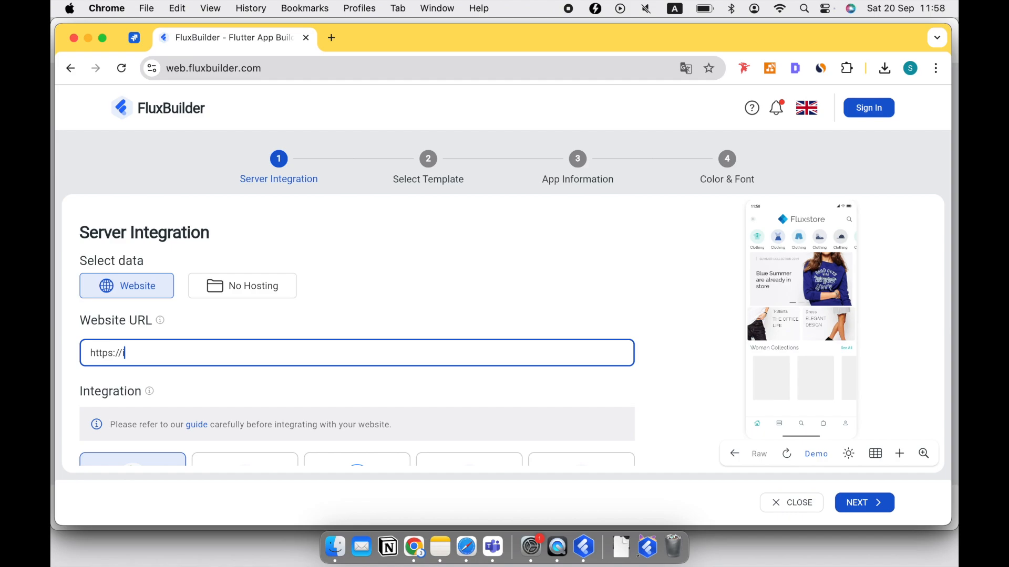
key("BackSpace")
type("yourwebsiteurl")
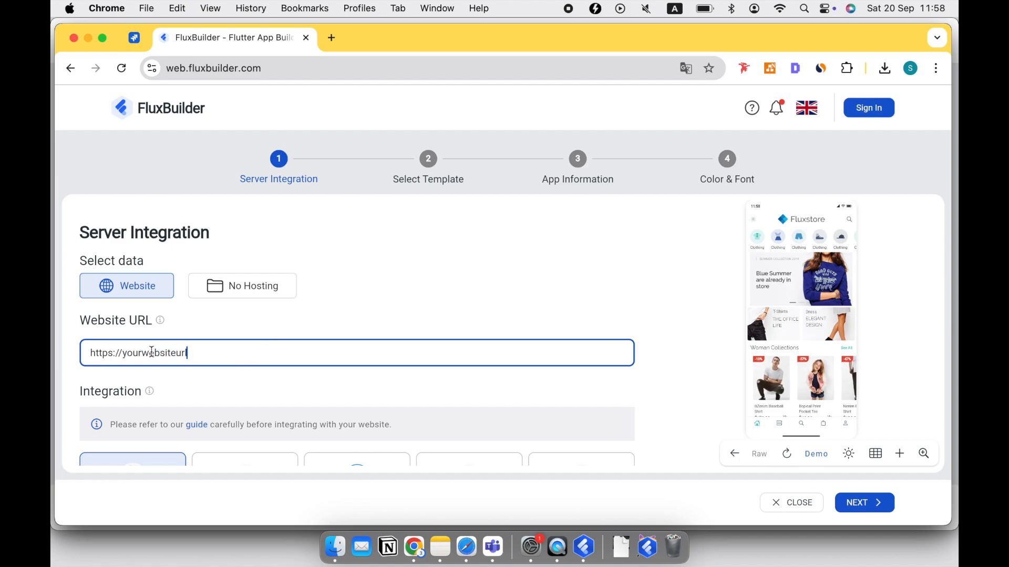
Step: Review the website integration platforms and switch the app's data source to No Hosting
scroll(194, 375, "down", 3)
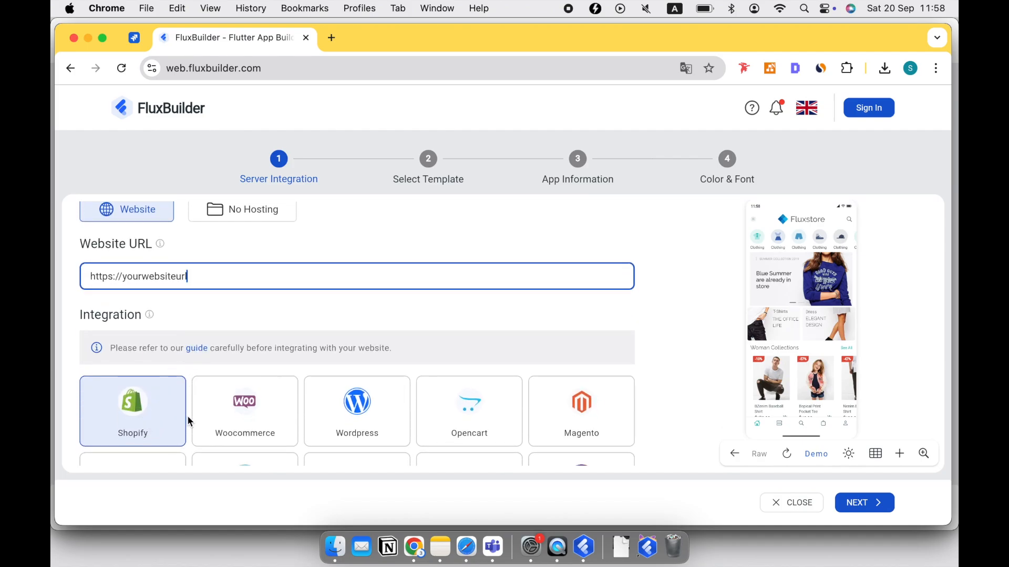
scroll(197, 455, "down", 5)
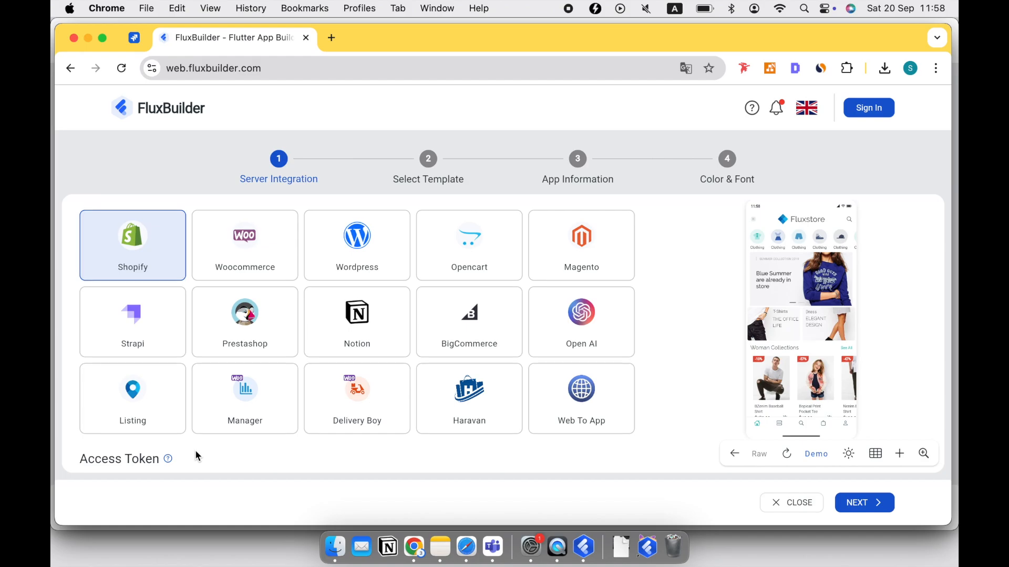
scroll(197, 455, "up", 7)
left_click(256, 294)
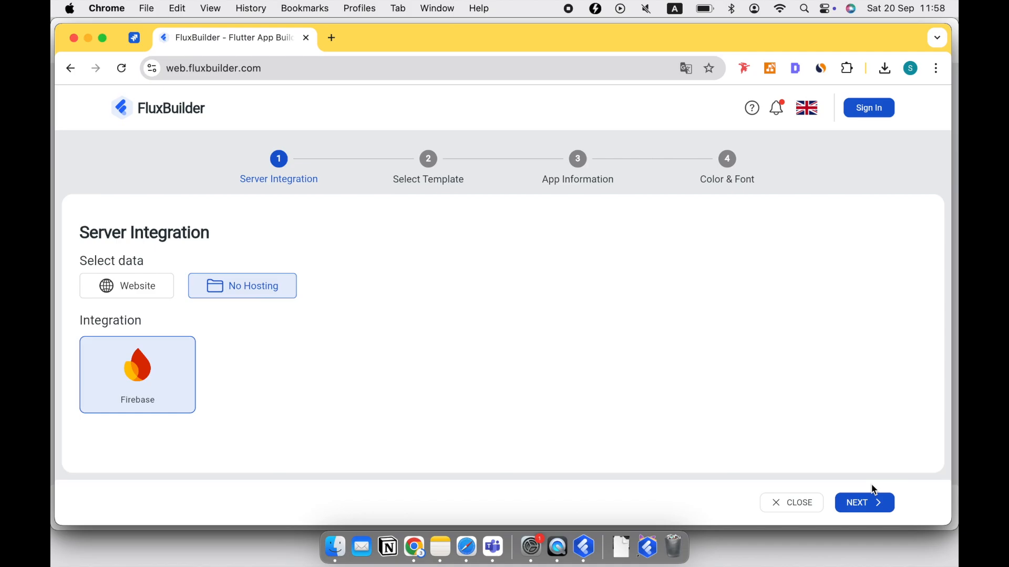
Step: Minimize the Chrome window, return to the FluxBuilder desktop program and reposition its window
left_click(88, 38)
left_click(277, 92)
left_click(298, 30)
left_click_drag(299, 34, 323, 46)
Step: Switch the app's data source back to Website and choose Woocommerce as the integration platform
left_click(139, 237)
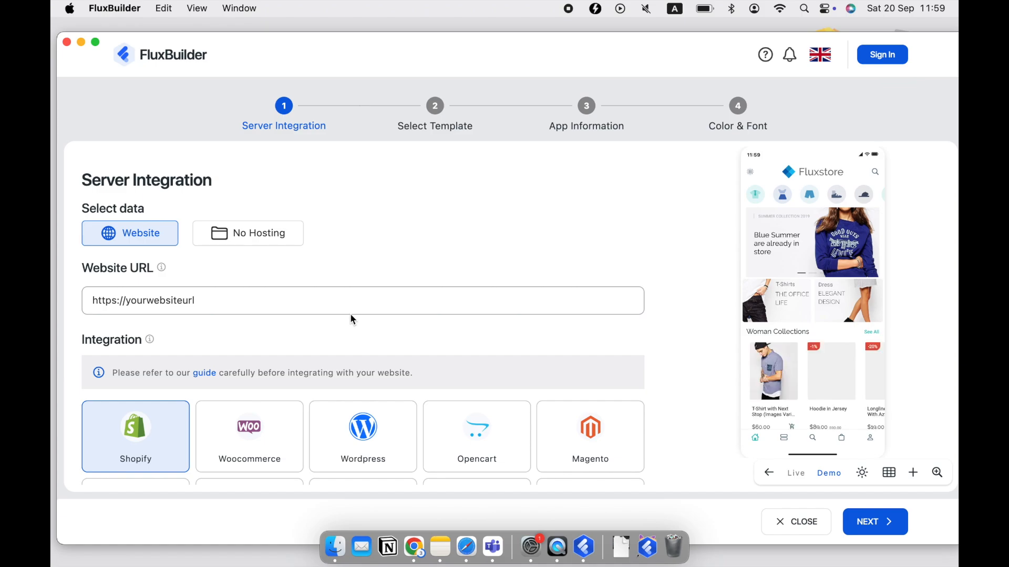
scroll(350, 314, "down", 1)
left_click(259, 423)
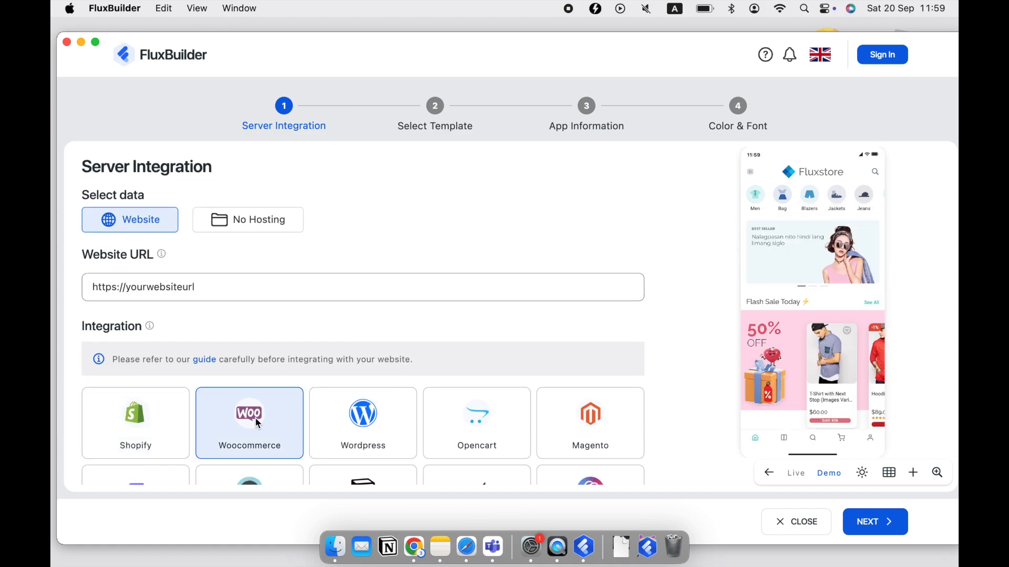